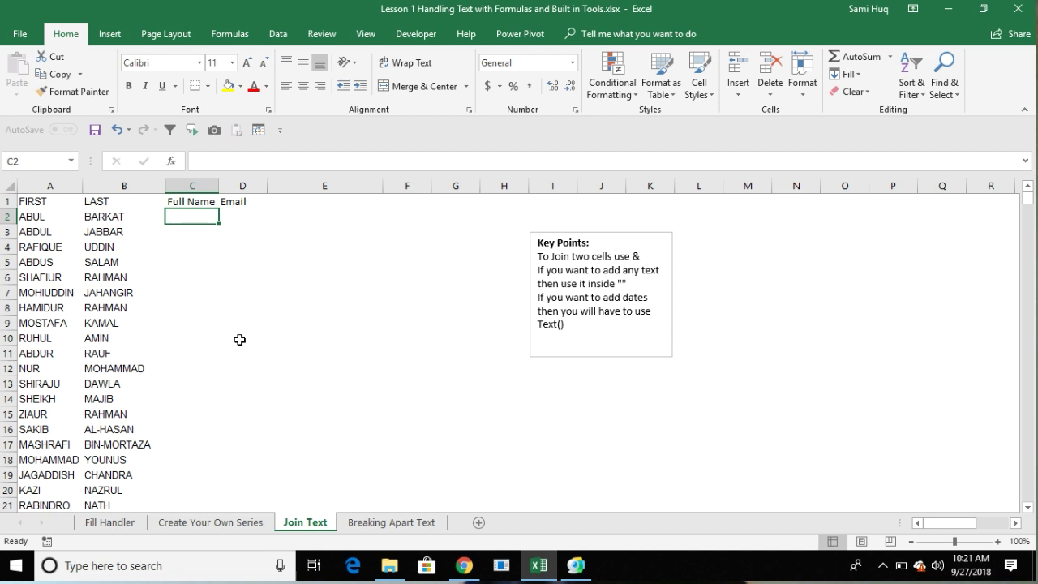
Type the first row's full name into C2 as plain text.
{"action": "key", "text": "Down"}
{"action": "key", "text": "Down"}
{"action": "key", "text": "Down"}
{"action": "key", "text": "Down"}
{"action": "key", "text": "Down"}
{"action": "key", "text": "Down"}
{"action": "key", "text": "Down"}
{"action": "key", "text": "Down"}
{"action": "key", "text": "Down"}
{"action": "key", "text": "Down"}
{"action": "key", "text": "Down"}
{"action": "key", "text": "Down"}
{"action": "key", "text": "Down"}
{"action": "key", "text": "Up"}
{"action": "key", "text": "Up"}
{"action": "key", "text": "Up"}
{"action": "key", "text": "Up"}
{"action": "key", "text": "Up"}
{"action": "key", "text": "Up"}
{"action": "key", "text": "Up"}
{"action": "key", "text": "Up"}
{"action": "key", "text": "Up"}
{"action": "key", "text": "Up"}
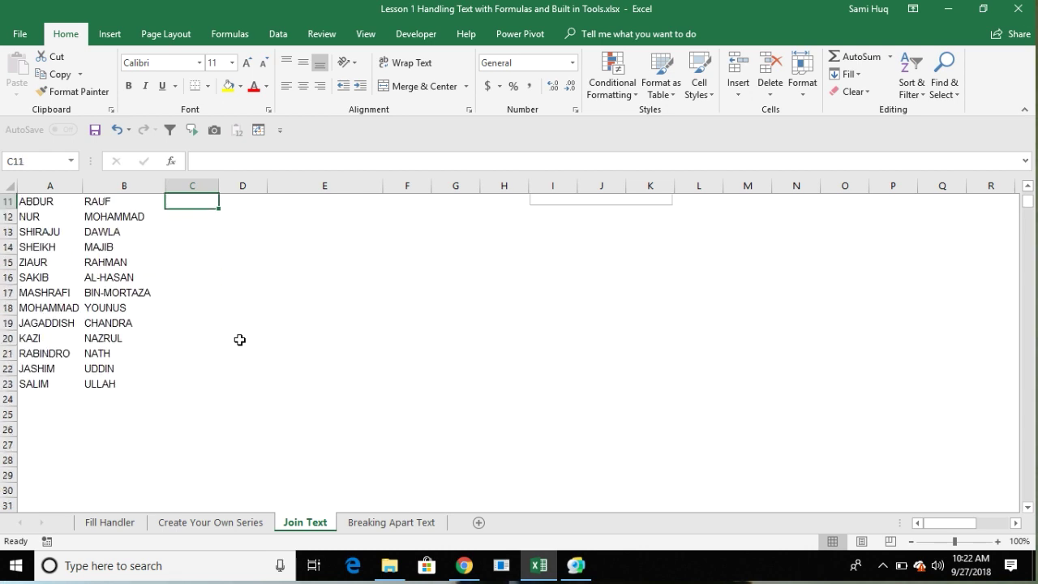
{"action": "key", "text": "Up"}
{"action": "key", "text": "Up"}
{"action": "key", "text": "Up"}
{"action": "key", "text": "Down"}
{"action": "key", "text": "Left"}
{"action": "key", "text": "Left"}
{"action": "key", "text": "Right"}
{"action": "key", "text": "Right"}
{"action": "type", "text": "Abdul Bara"}
{"action": "key", "text": "BackSpace"}
{"action": "type", "text": "kat"}
{"action": "key", "text": "Return"}
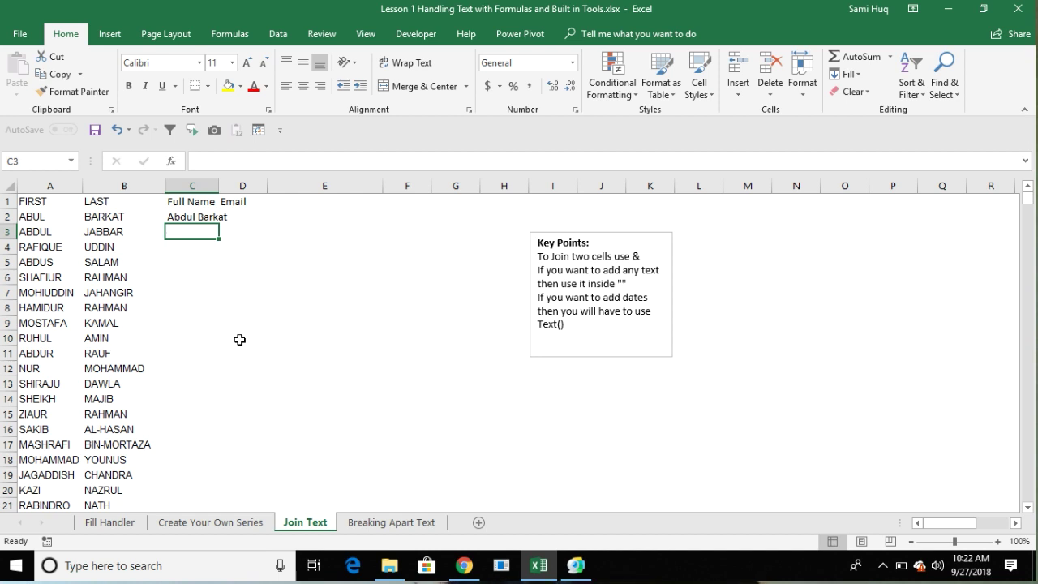
Replace C2's text with the formula =A2&B2 and autofit column C.
{"action": "key", "text": "Up"}
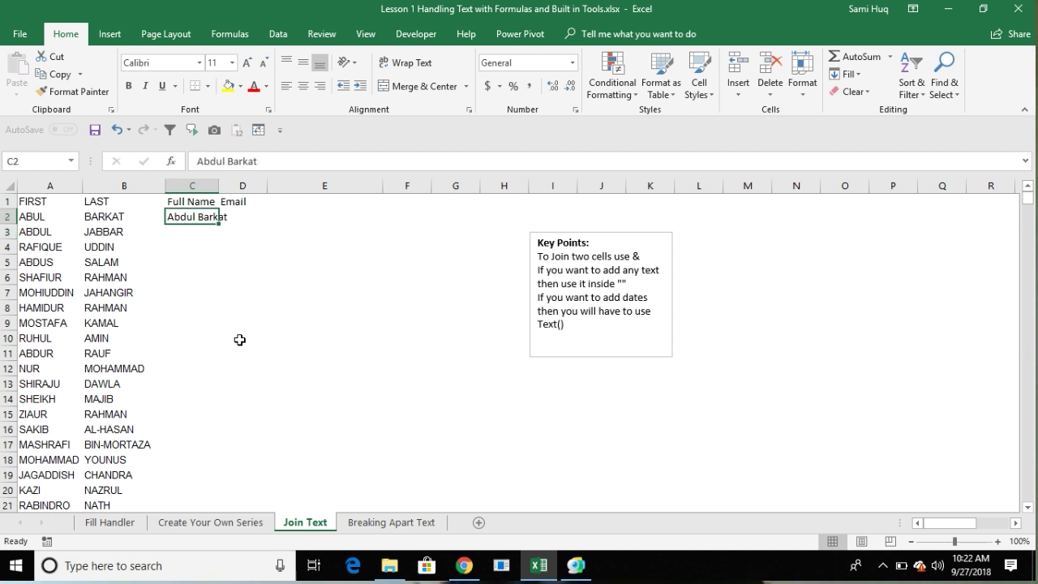
{"action": "key", "text": "Delete"}
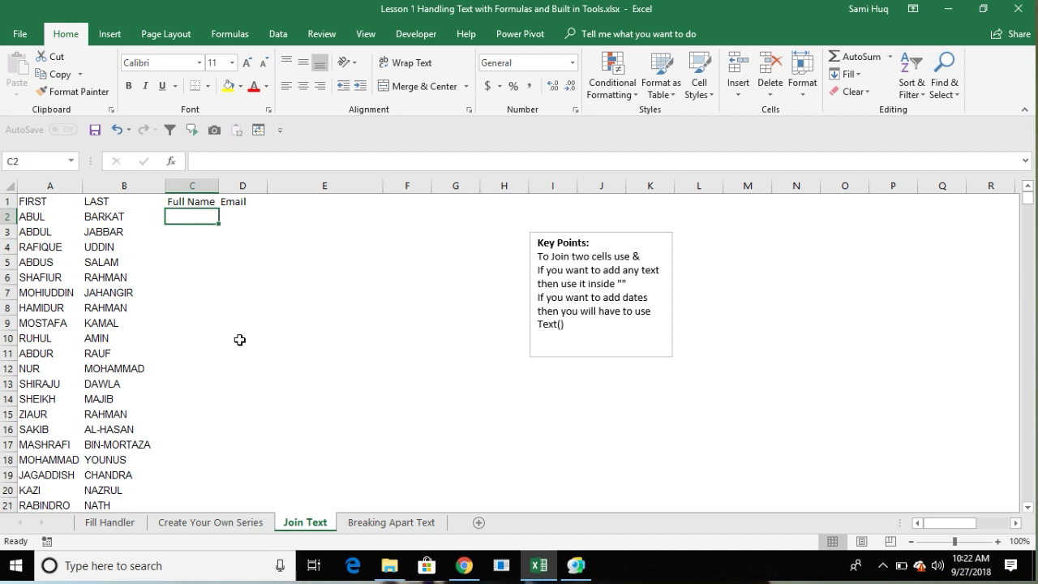
{"action": "type", "text": "="}
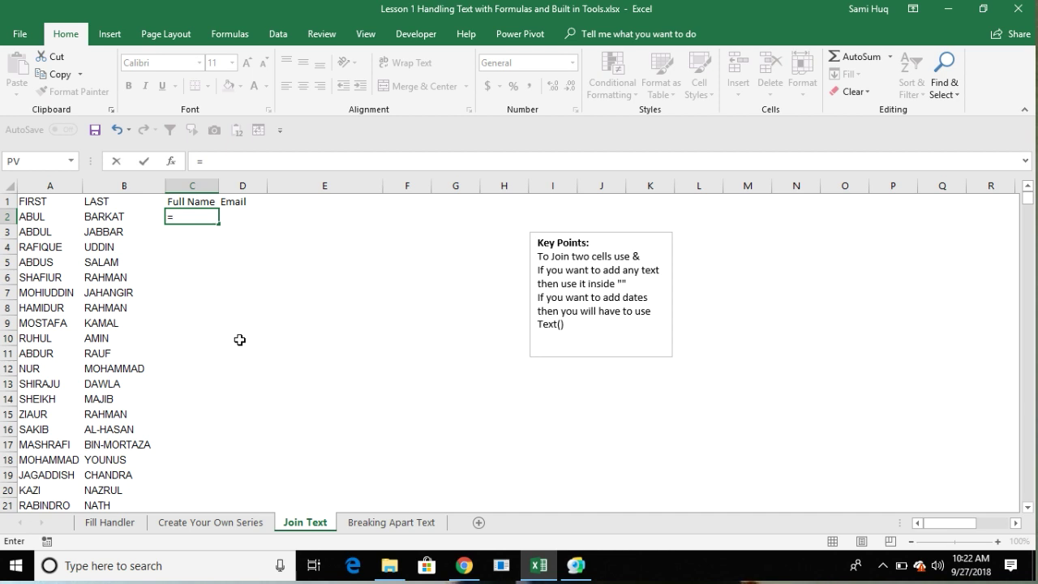
{"action": "key", "text": "Left"}
{"action": "key", "text": "Left"}
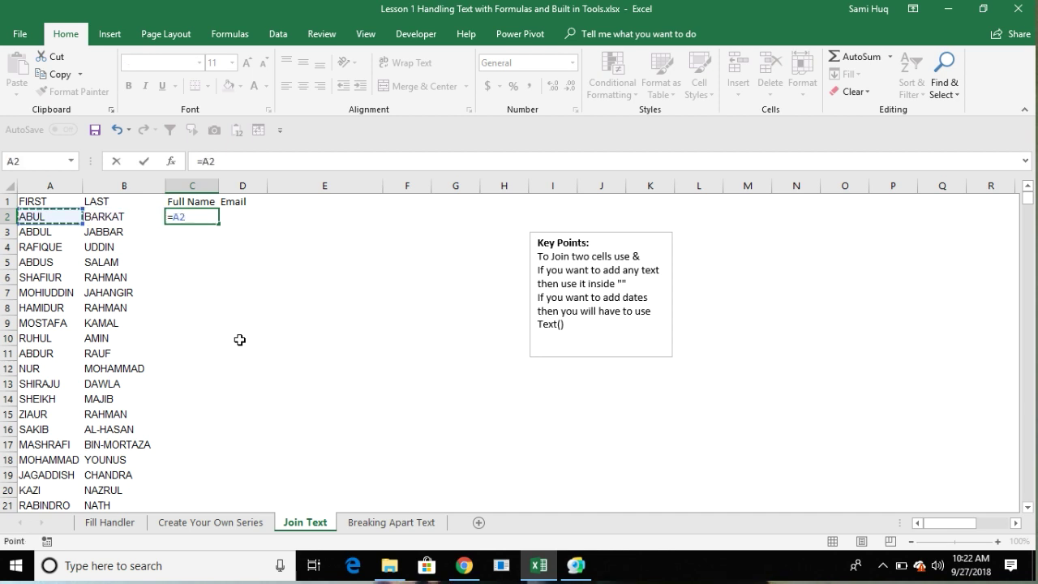
{"action": "type", "text": "&"}
{"action": "key", "text": "Left"}
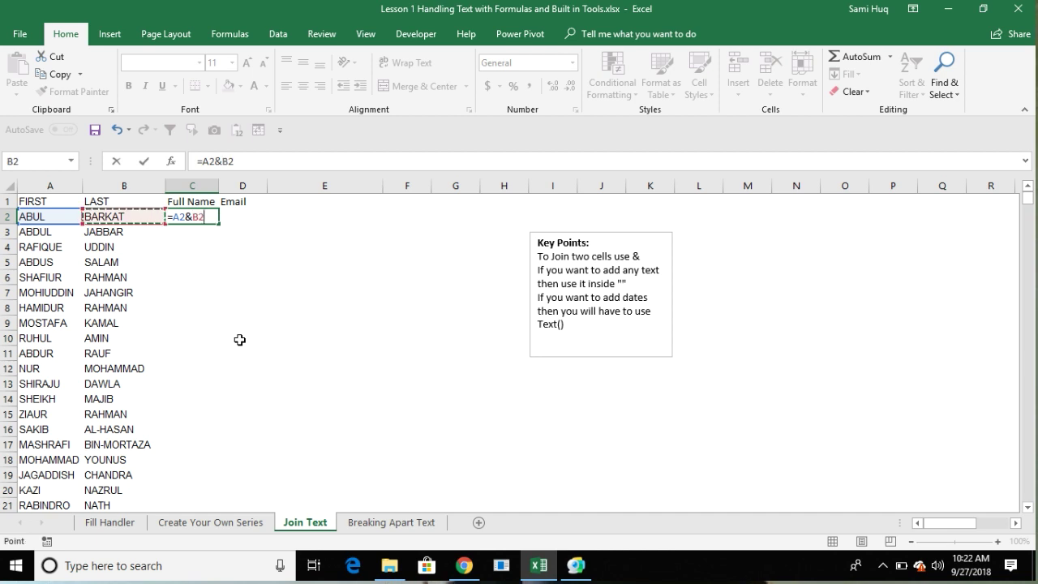
{"action": "key", "text": "Return"}
{"action": "key", "text": "Up"}
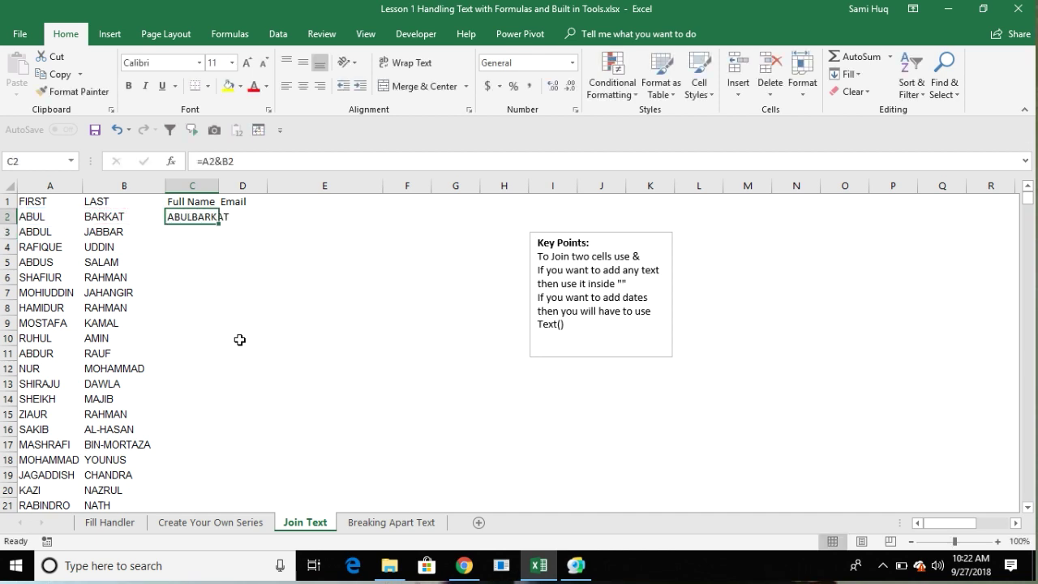
{"action": "double_click", "coordinate": [215, 186]}
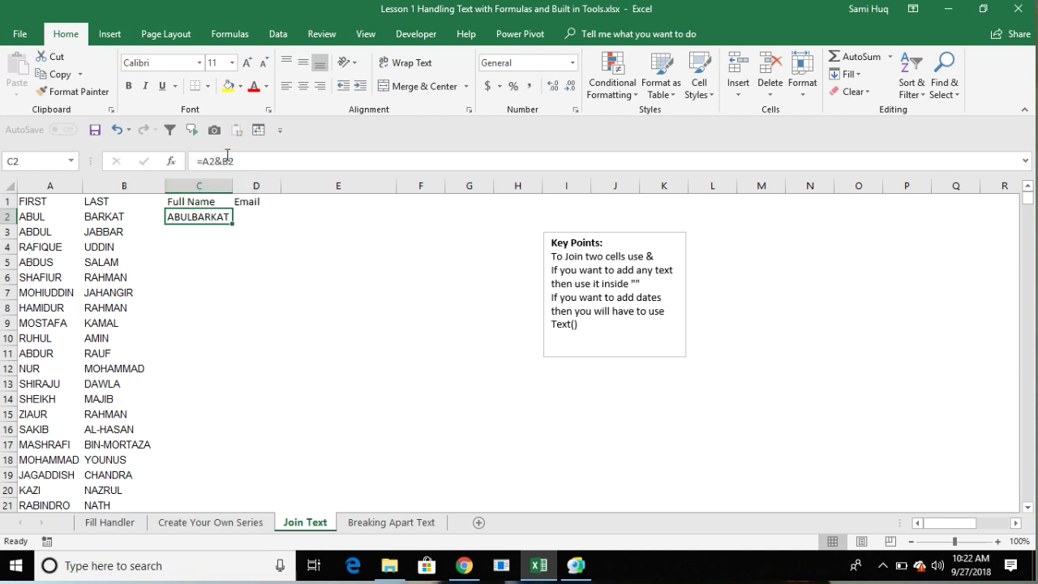
Edit C2's formula to =A2&" "&B2 so a space separates the first and last names.
{"action": "left_click", "coordinate": [221, 161]}
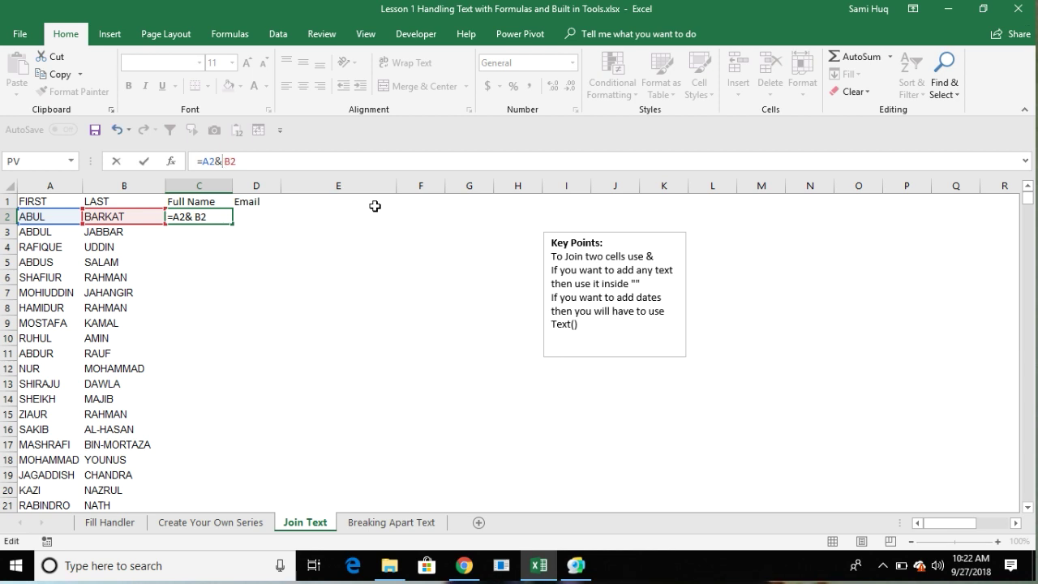
{"action": "type", "text": "\"\""}
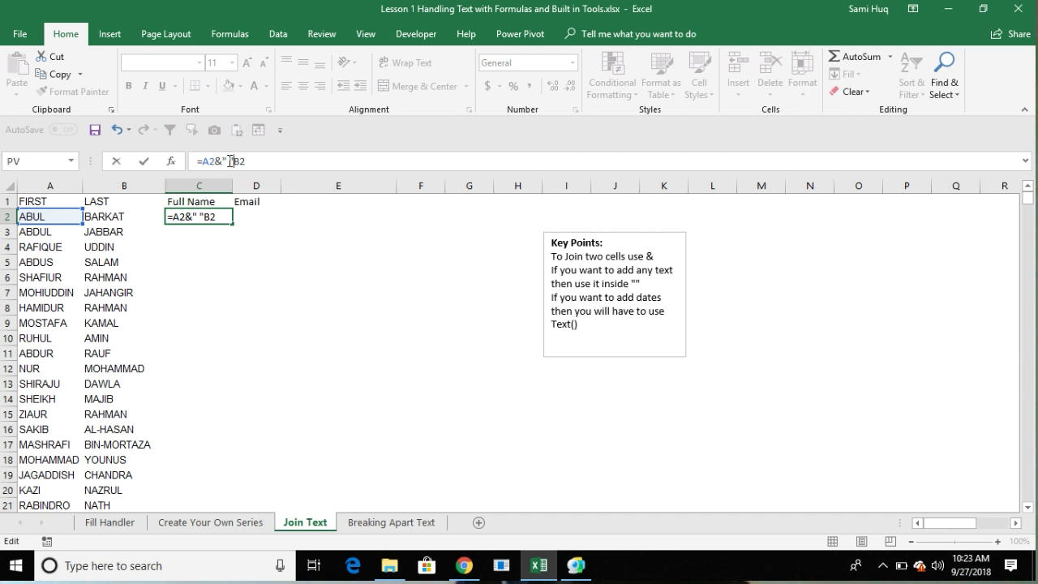
{"action": "left_click", "coordinate": [232, 160]}
{"action": "type", "text": "&"}
{"action": "key", "text": "Return"}
{"action": "key", "text": "Up"}
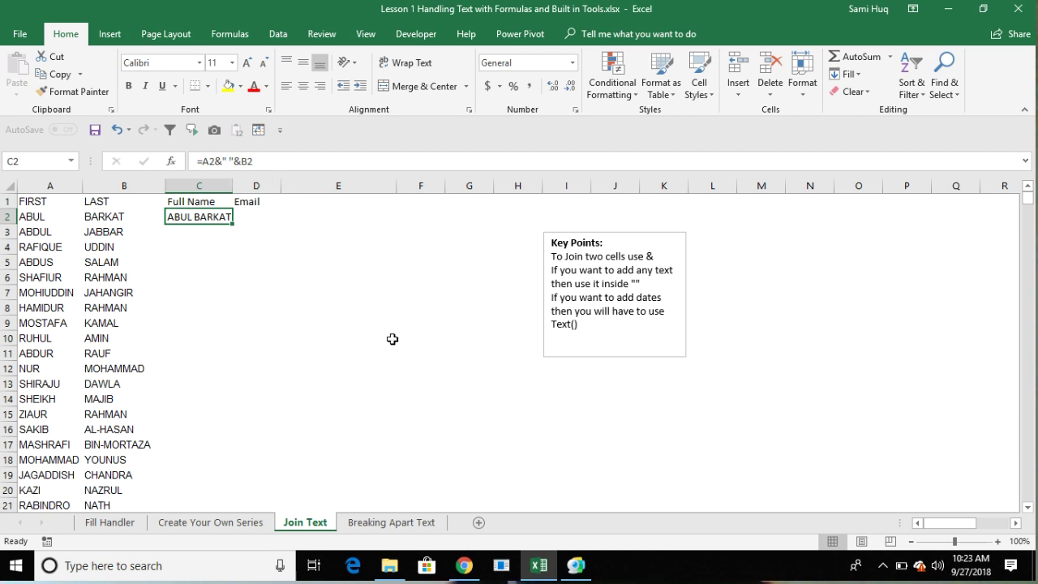
{"action": "key", "text": "Right"}
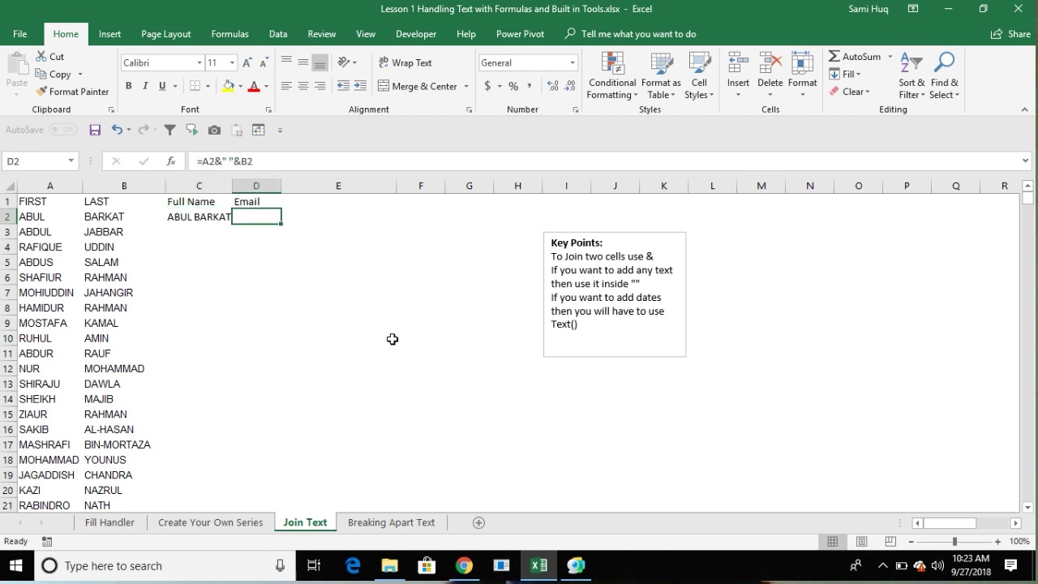
Type the full name as plain text in E2, then clear it.
{"action": "key", "text": "Right"}
{"action": "type", "text": "Abdul"}
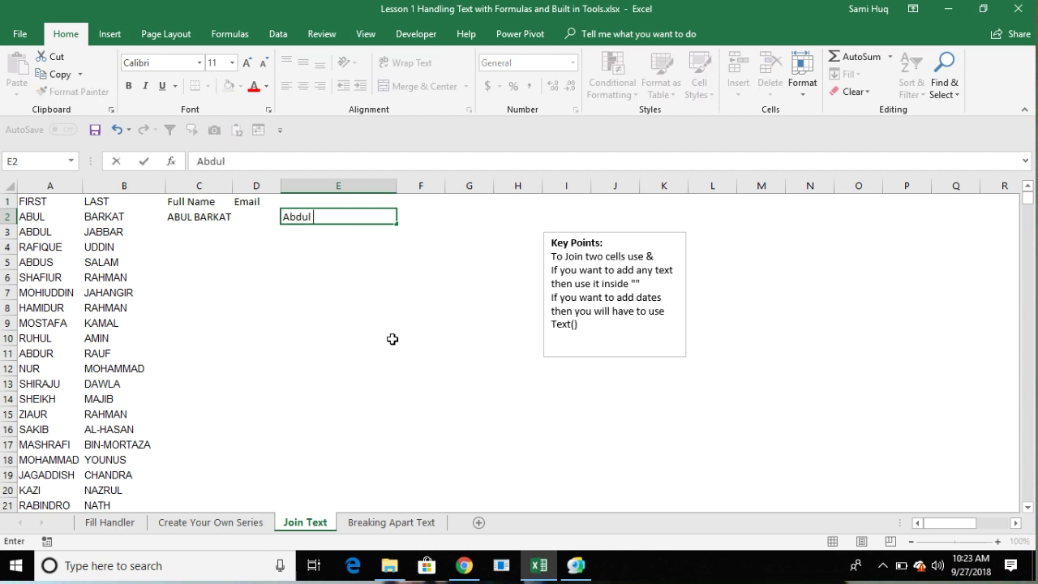
{"action": "type", "text": " Barkat"}
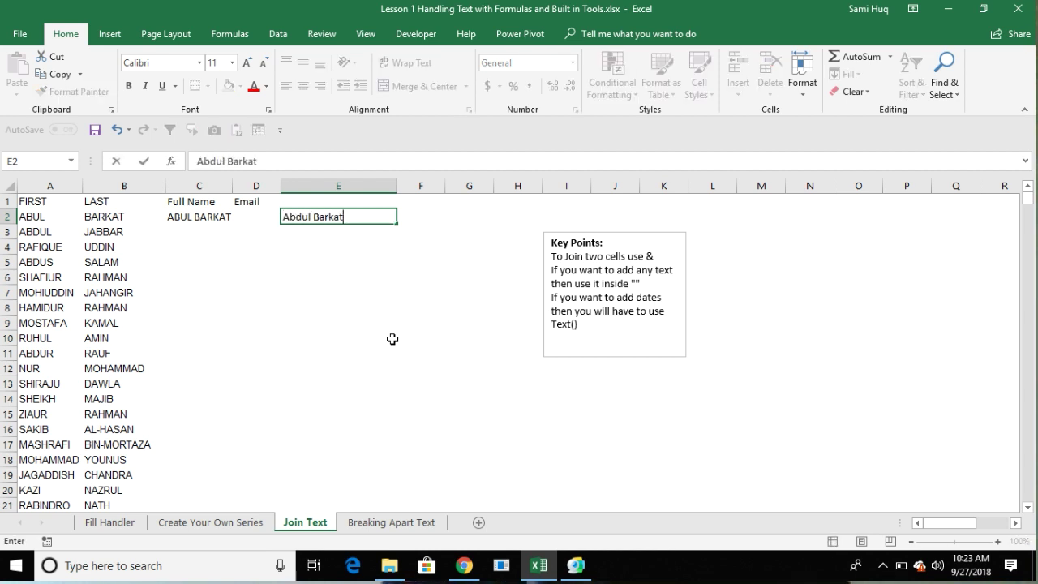
{"action": "key", "text": "Return"}
{"action": "key", "text": "Up"}
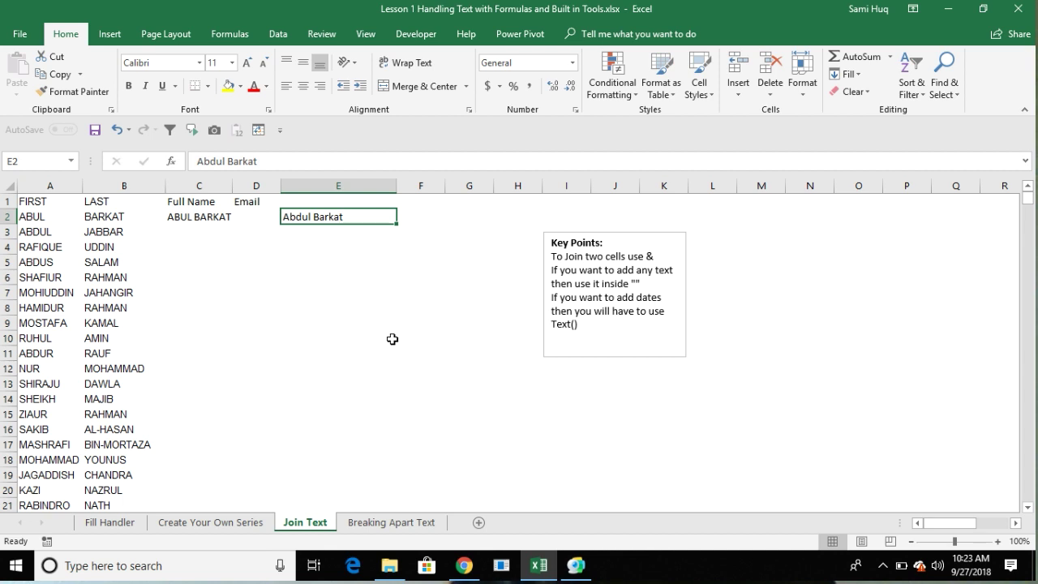
{"action": "key", "text": "Delete"}
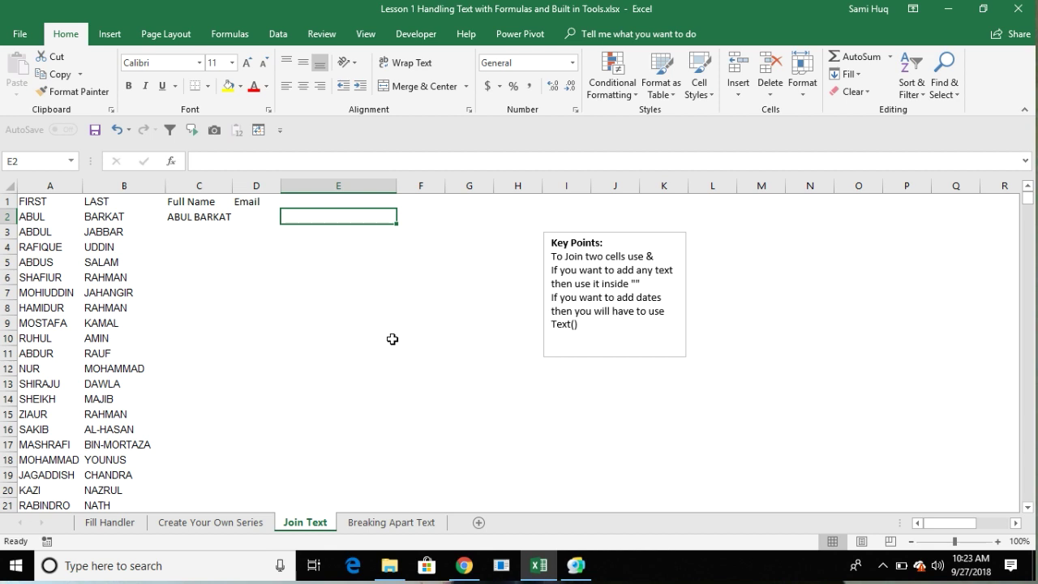
Enter =LOWER(C2) in E2 to show the joined name in lowercase.
{"action": "type", "text": "=lowe"}
{"action": "key", "text": "Tab"}
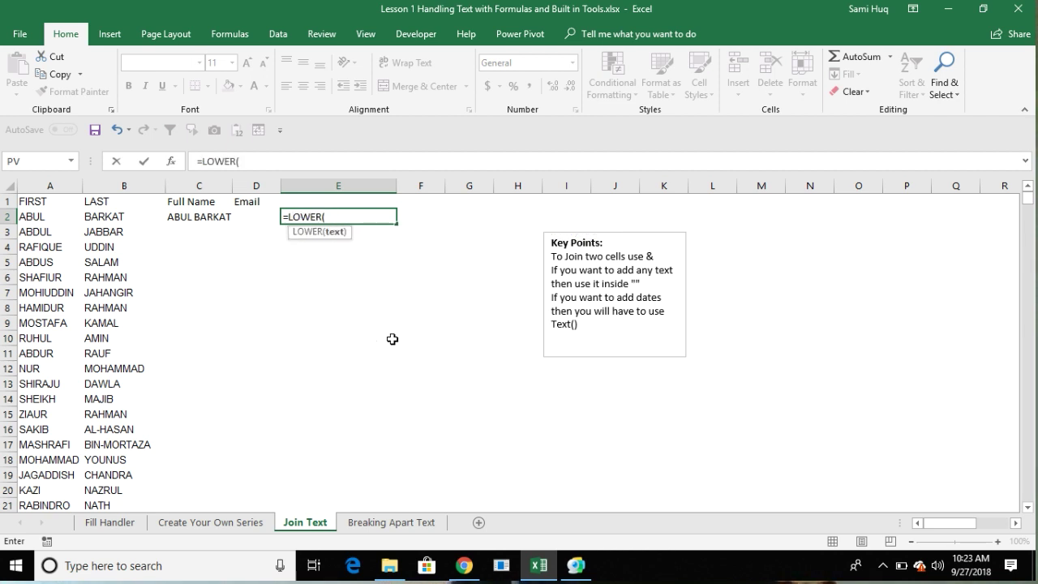
{"action": "key", "text": "Left"}
{"action": "key", "text": "Left"}
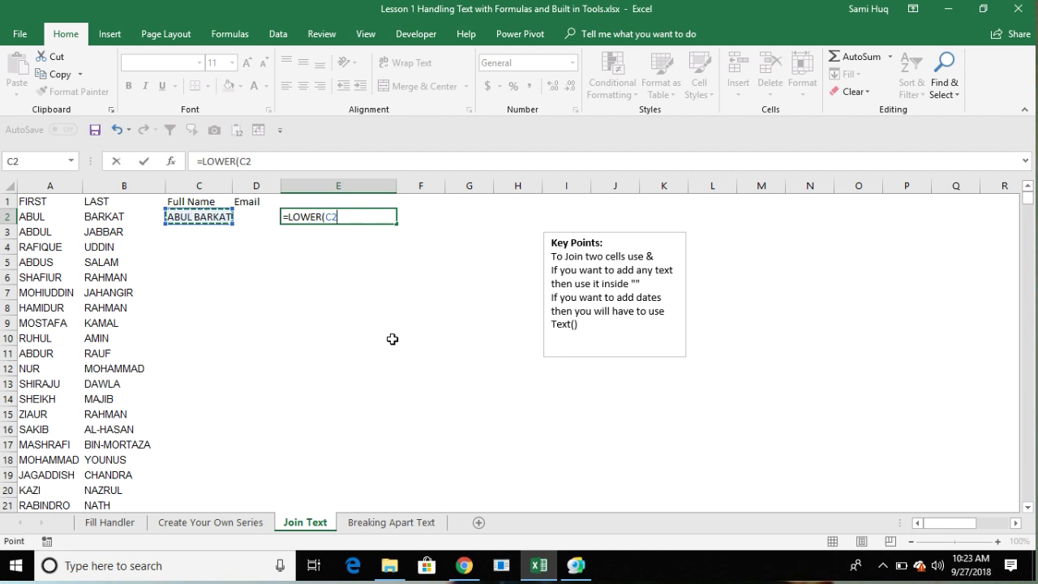
{"action": "key", "text": "Return"}
Rewrite E2 as =UPPER(C2) to show the joined name in capitals.
{"action": "key", "text": "Up"}
{"action": "type", "text": "=upp"}
{"action": "key", "text": "Tab"}
{"action": "key", "text": "Left"}
{"action": "key", "text": "Left"}
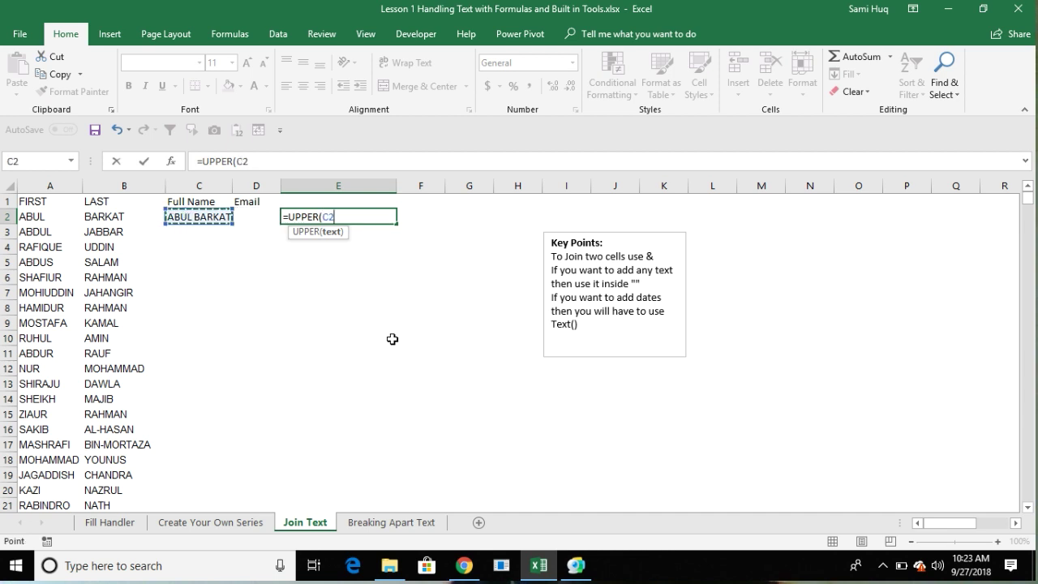
{"action": "key", "text": "Return"}
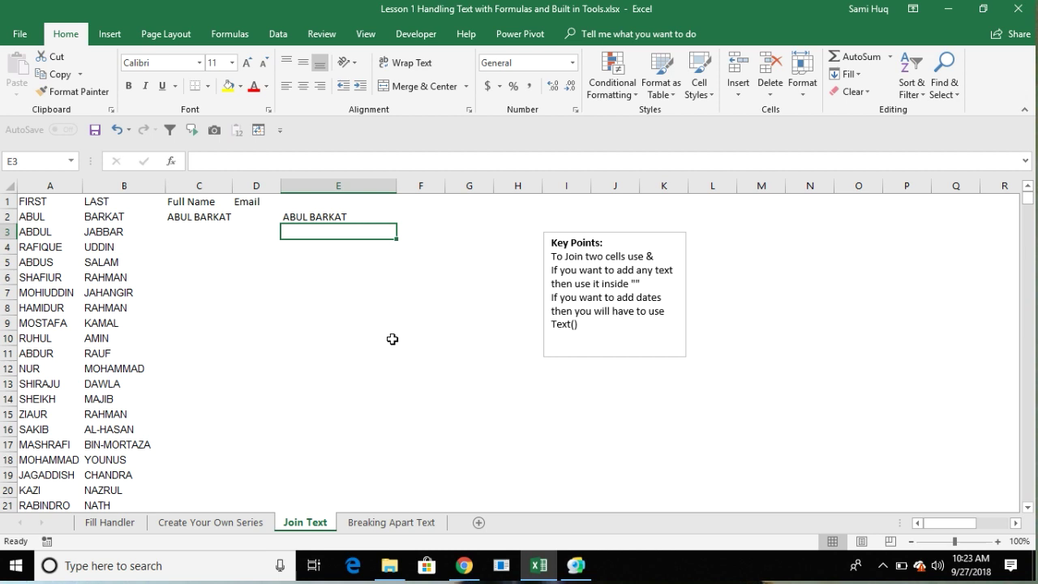
Try =PROPER(C2) in E2, then delete the test formula.
{"action": "key", "text": "Up"}
{"action": "type", "text": "=prop"}
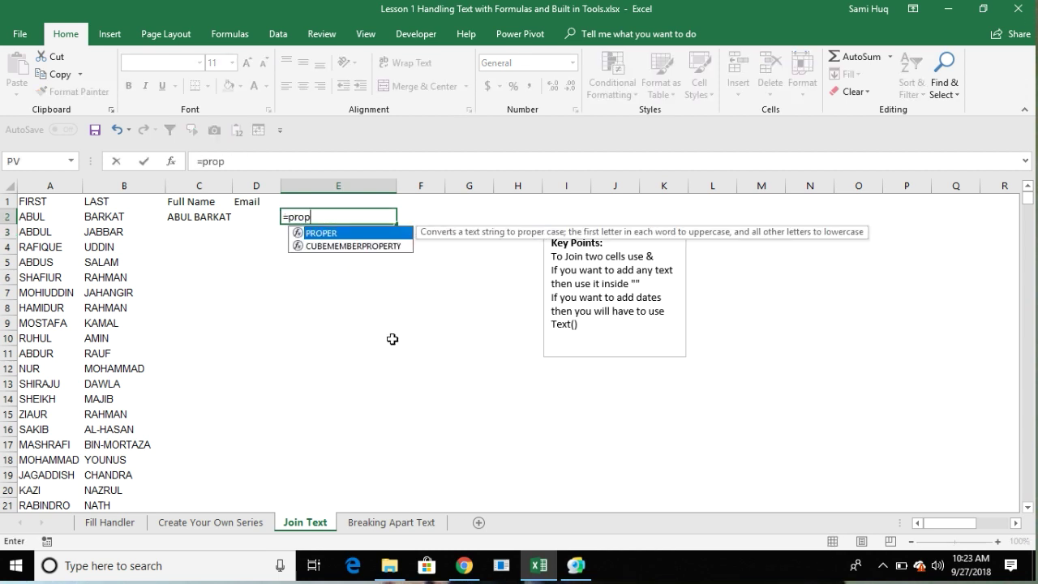
{"action": "key", "text": "Tab"}
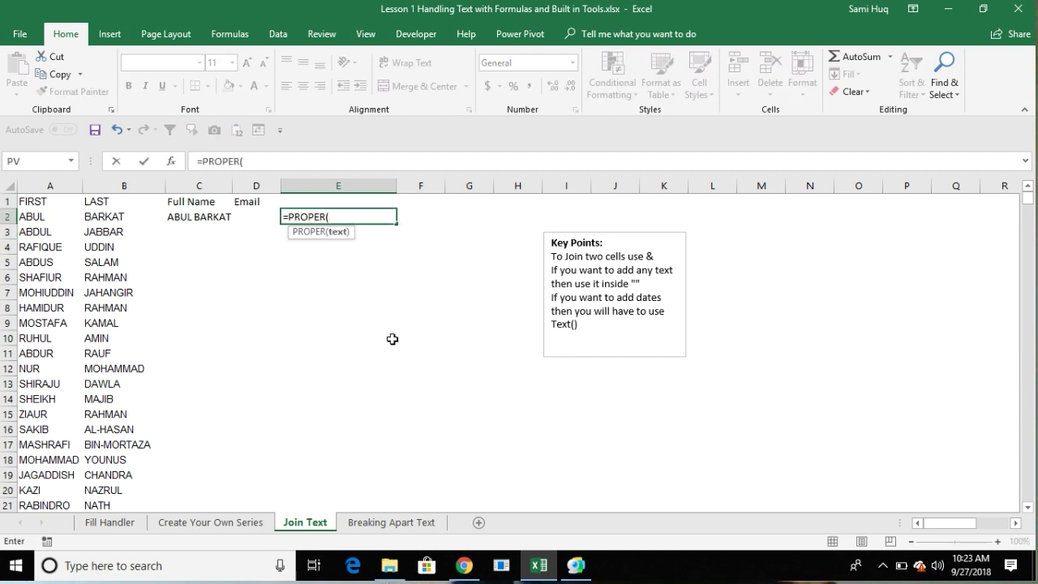
{"action": "key", "text": "Left"}
{"action": "key", "text": "Left"}
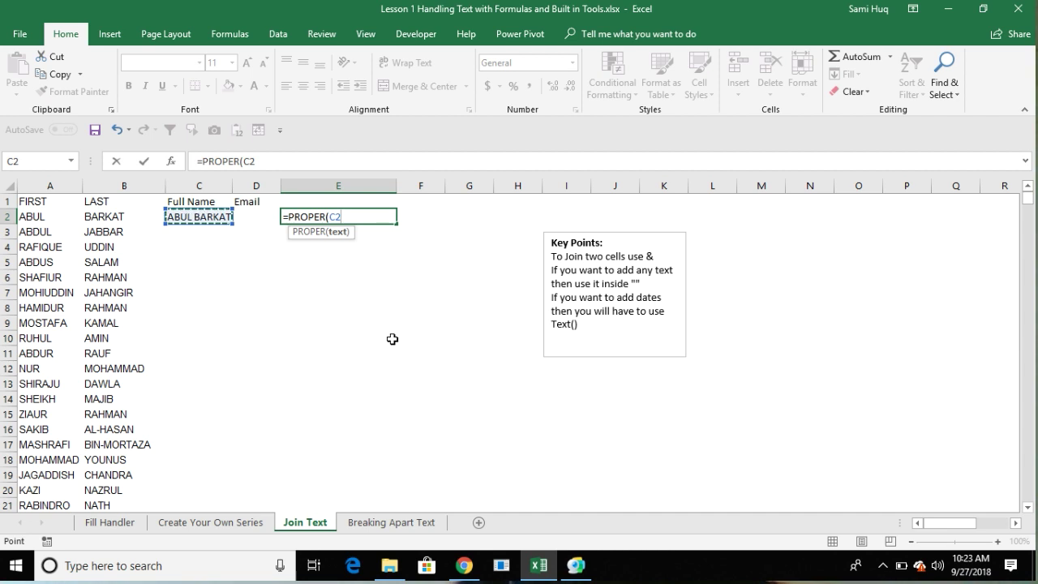
{"action": "key", "text": "Return"}
{"action": "key", "text": "Up"}
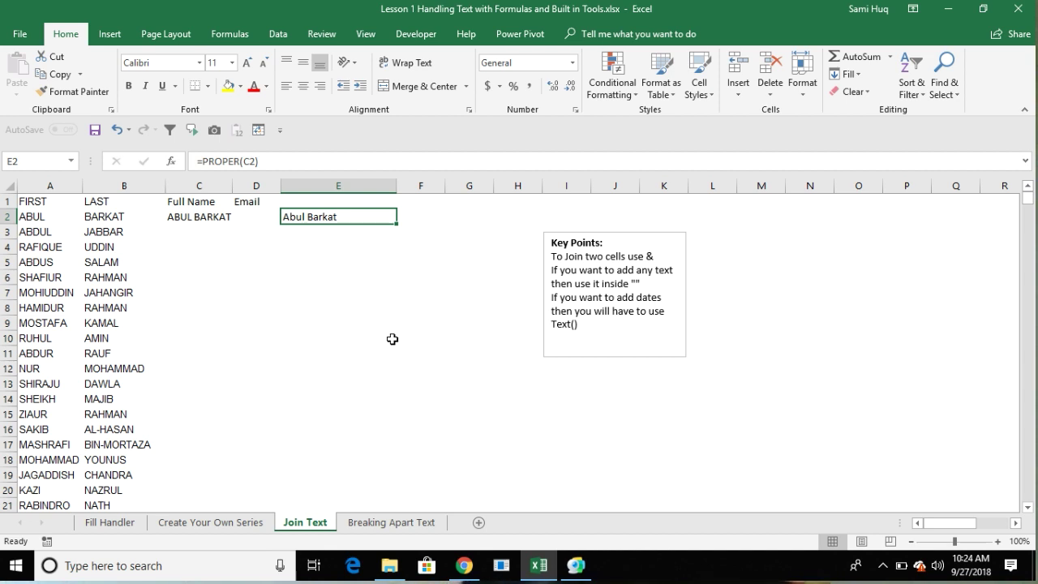
{"action": "key", "text": "Delete"}
Wrap C2's formula as =PROPER(A2&" "&B2) to get proper-case names.
{"action": "key", "text": "Left"}
{"action": "key", "text": "Left"}
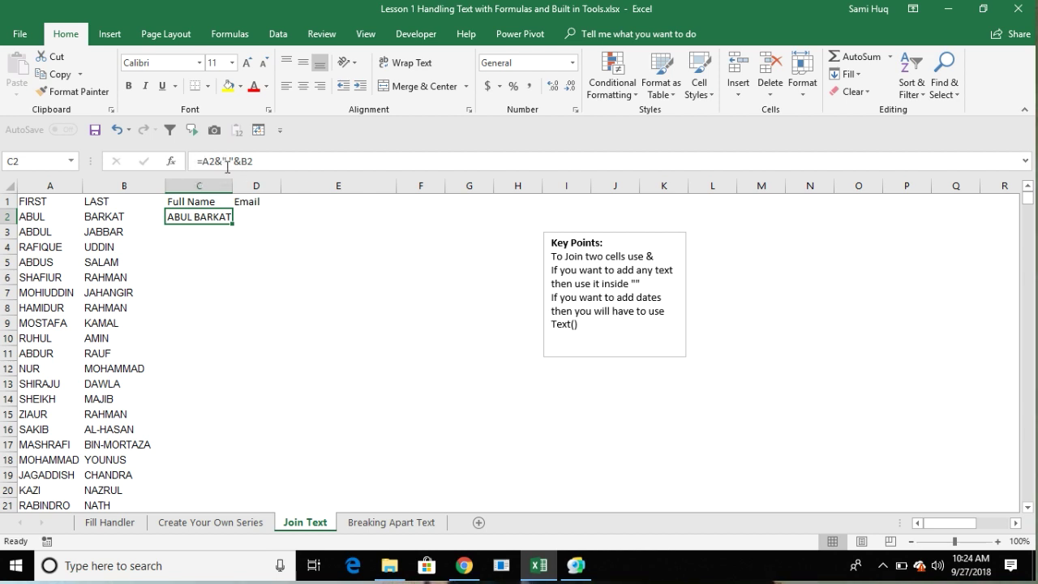
{"action": "left_click", "coordinate": [203, 161]}
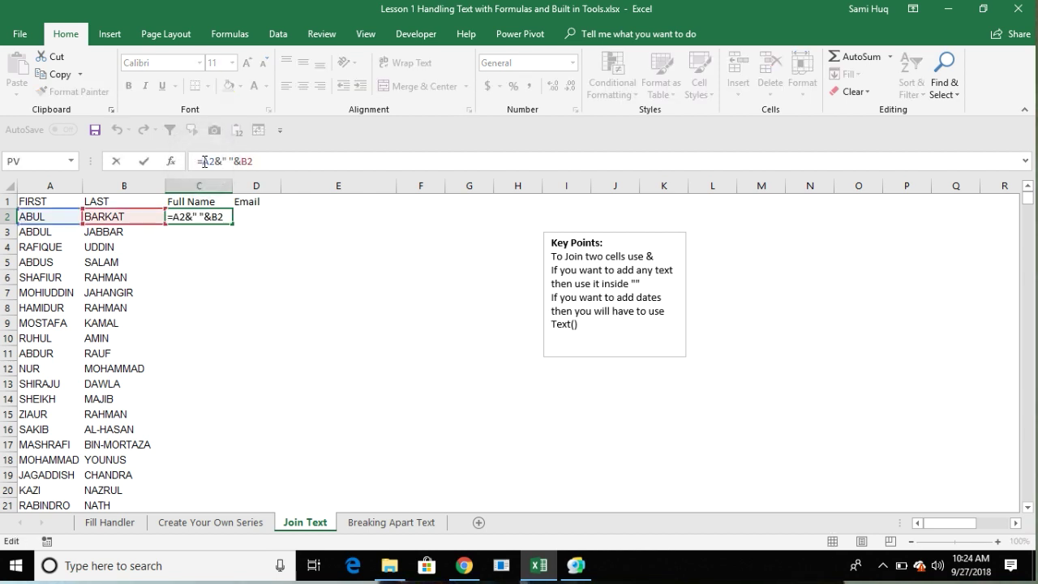
{"action": "type", "text": "prop"}
{"action": "key", "text": "Tab"}
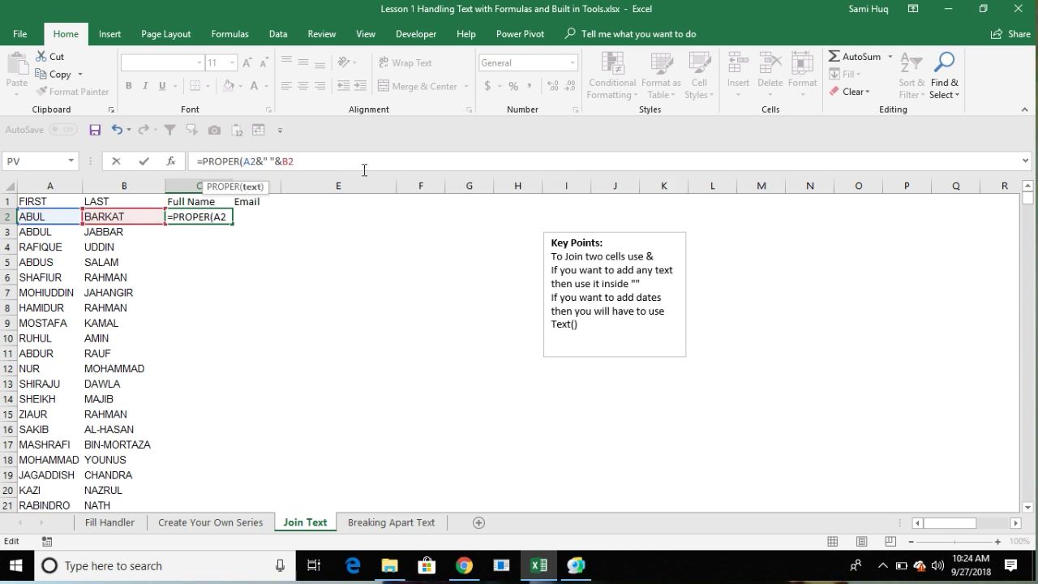
{"action": "left_click", "coordinate": [322, 160]}
{"action": "type", "text": ")"}
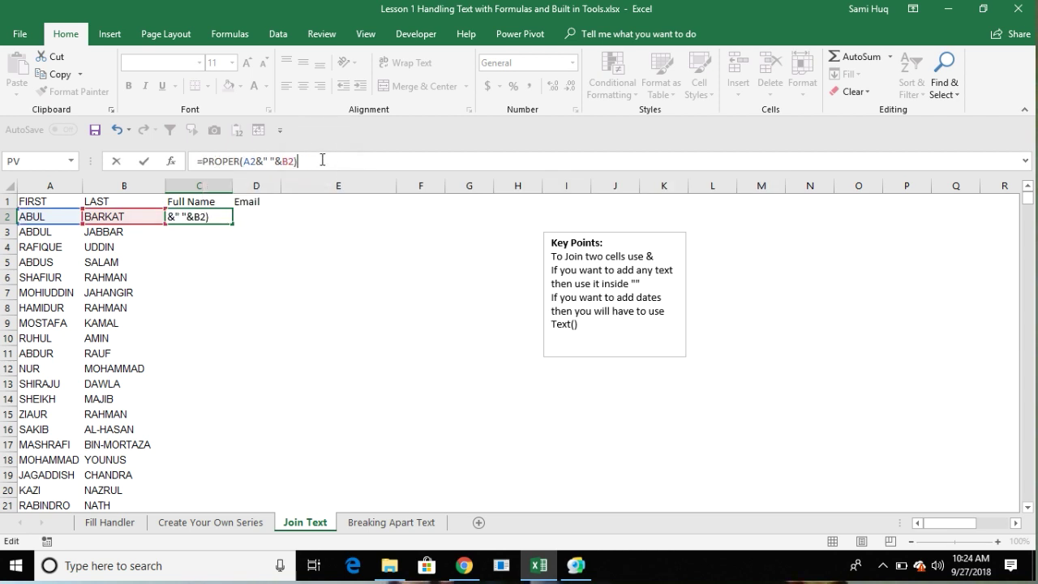
{"action": "key", "text": "Return"}
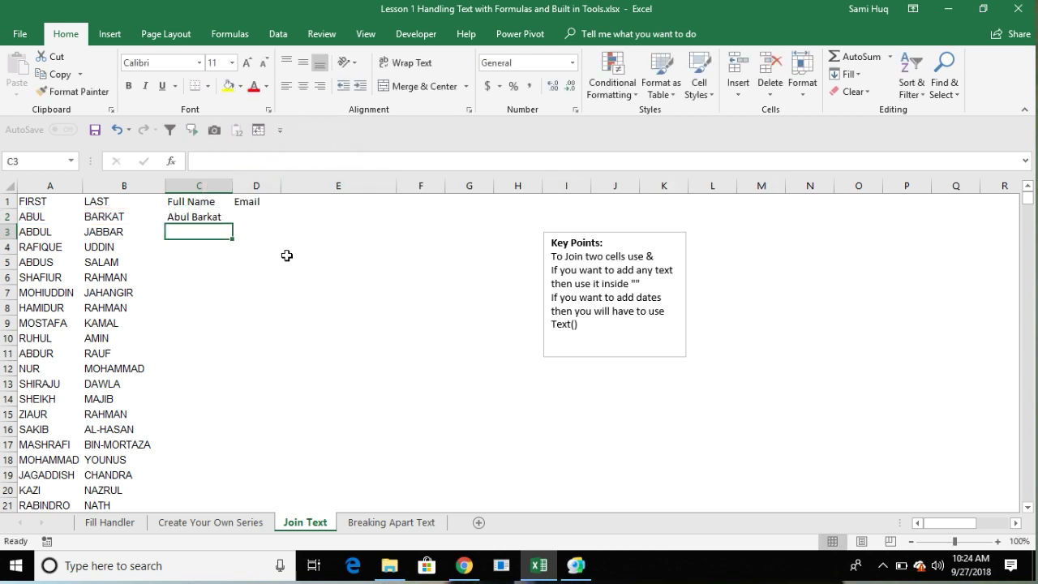
{"action": "left_click", "coordinate": [197, 214]}
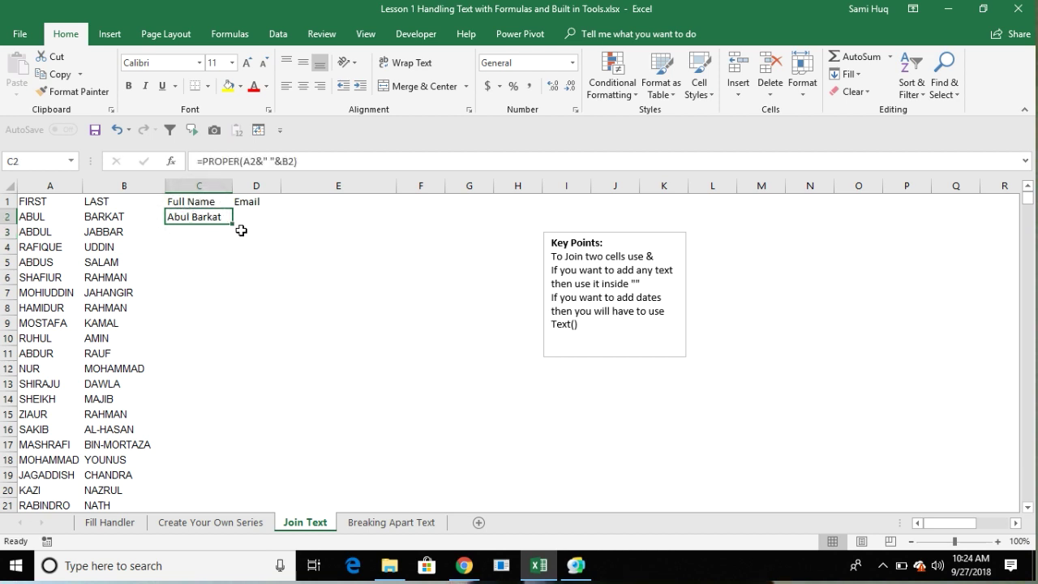
Fill the PROPER formula from C2 down to the last data row and autofit column C.
{"action": "left_click_drag", "start_coordinate": [234, 227], "coordinate": [218, 541]}
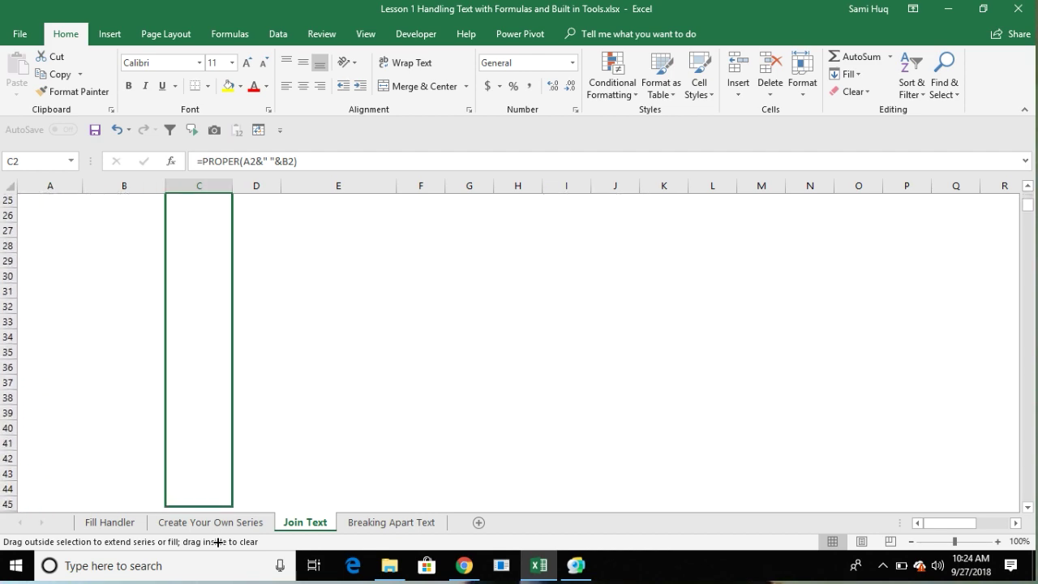
{"action": "left_click_drag", "start_coordinate": [218, 541], "coordinate": [216, 545]}
{"action": "key", "text": "ctrl+z"}
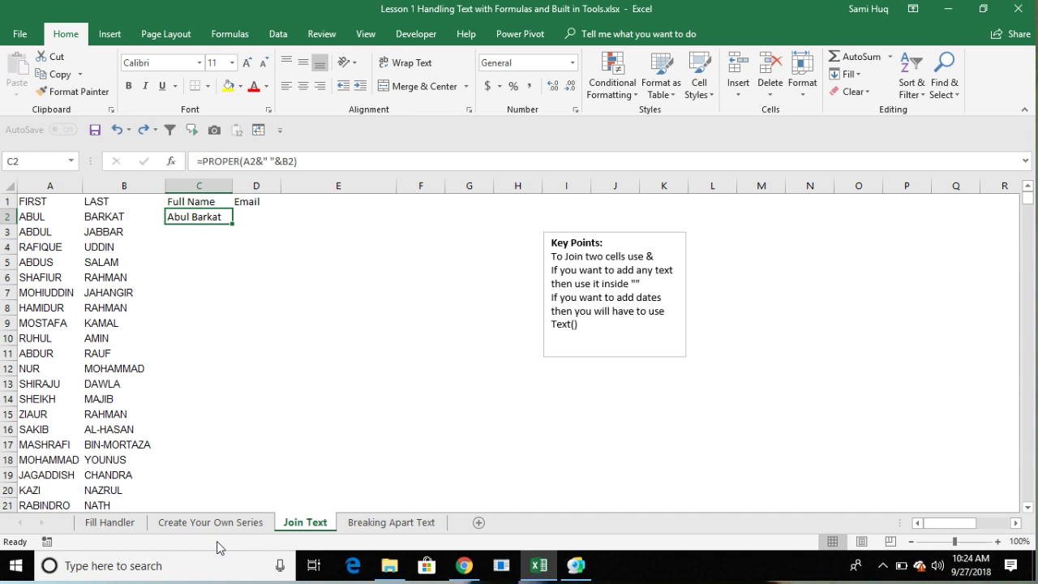
{"action": "double_click", "coordinate": [232, 221]}
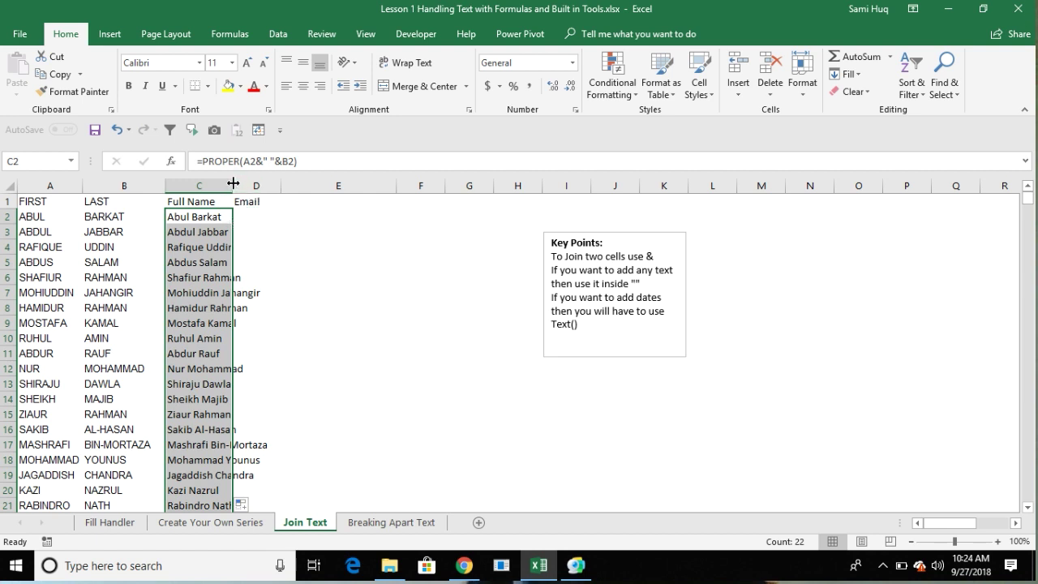
{"action": "double_click", "coordinate": [232, 186]}
{"action": "left_click", "coordinate": [289, 213]}
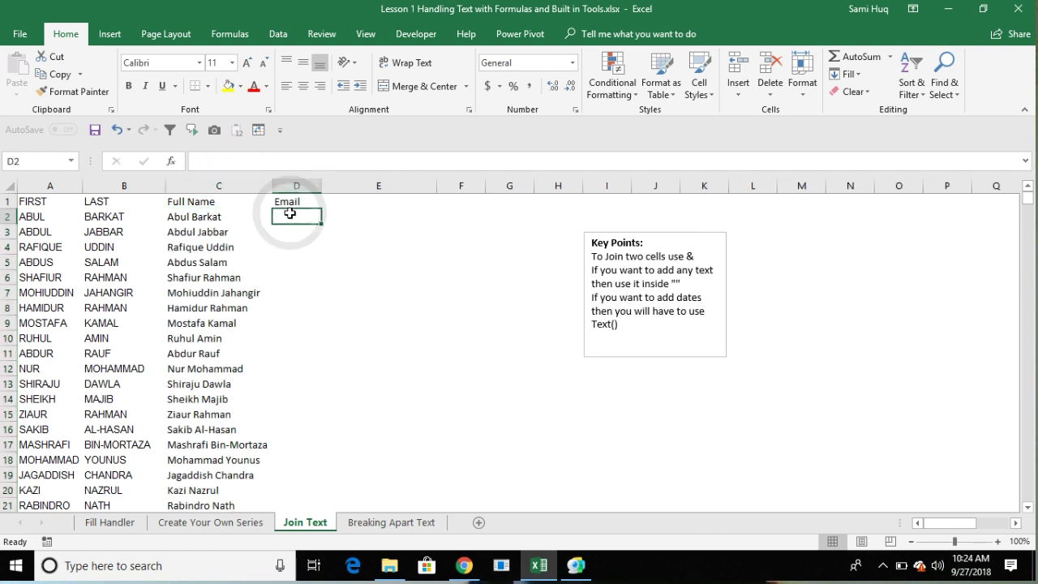